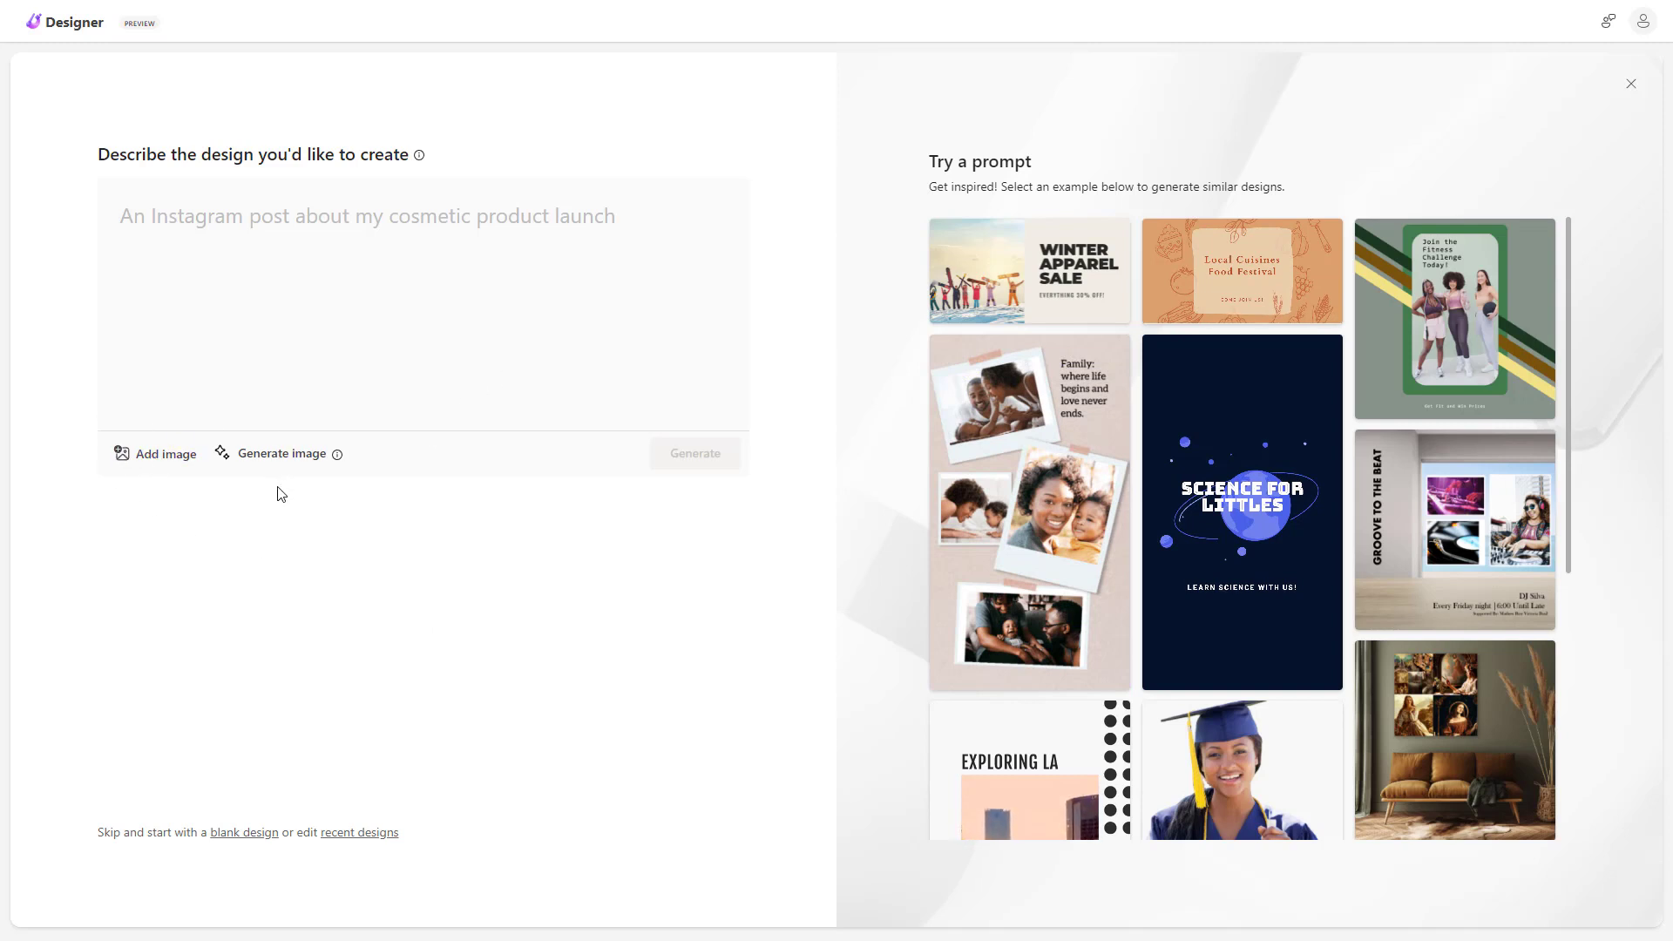
Click into the design description box on the Designer start page
{"action": "left_click", "coordinate": [339, 256]}
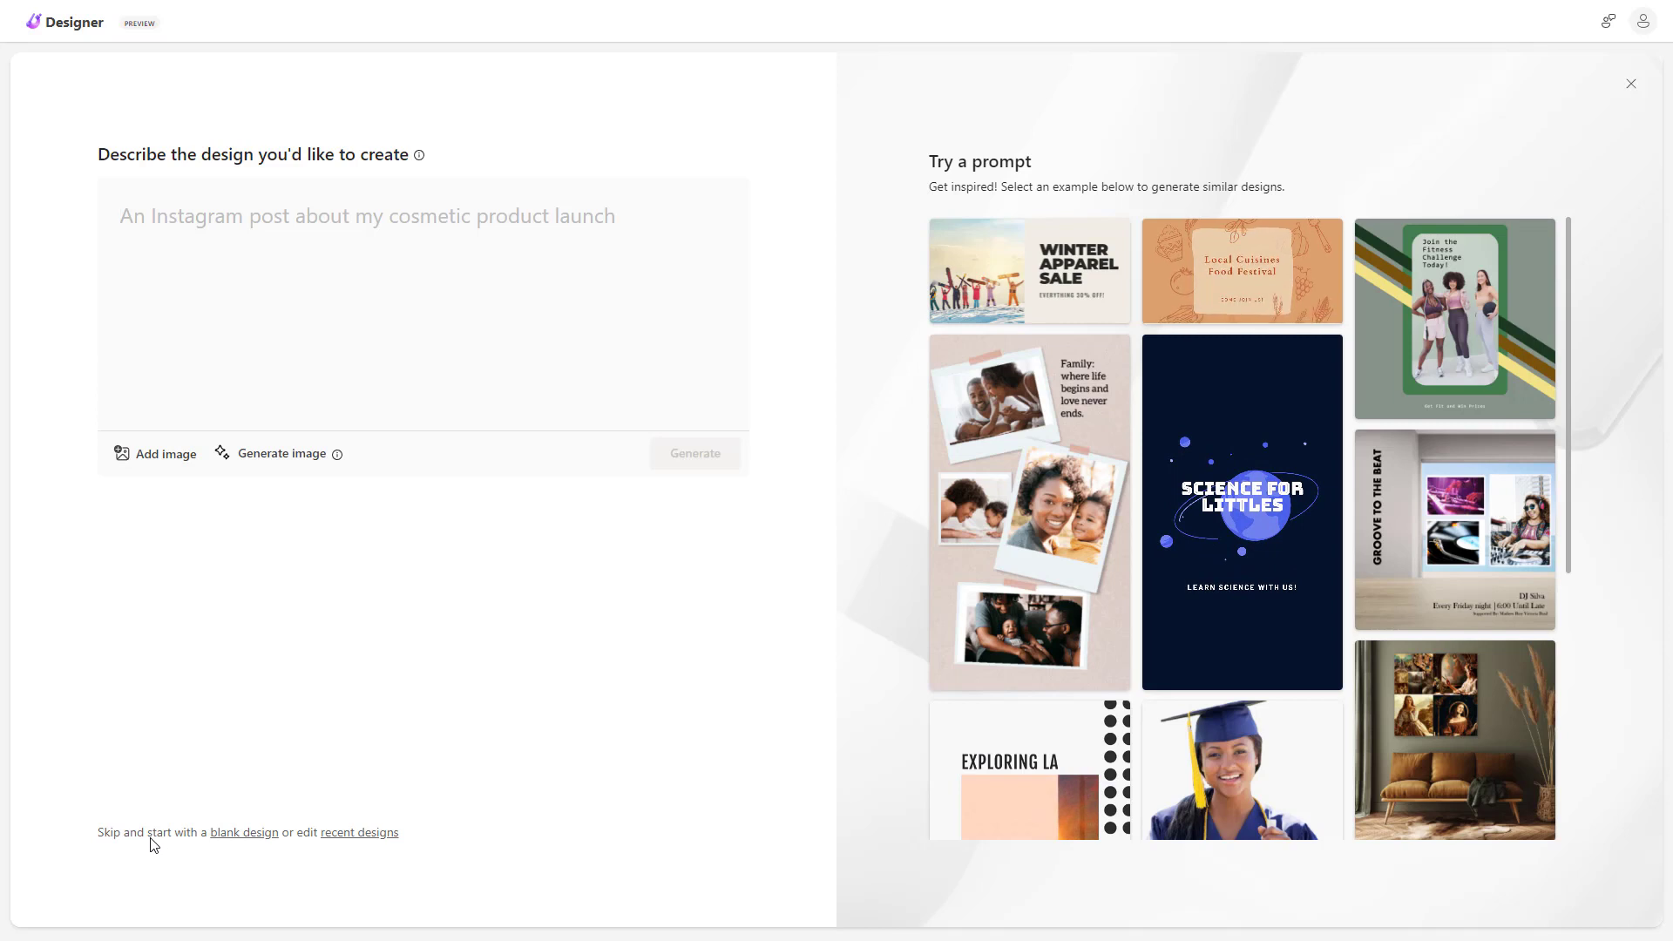
Start a blank design and pick the Custom size option
{"action": "left_click", "coordinate": [246, 833]}
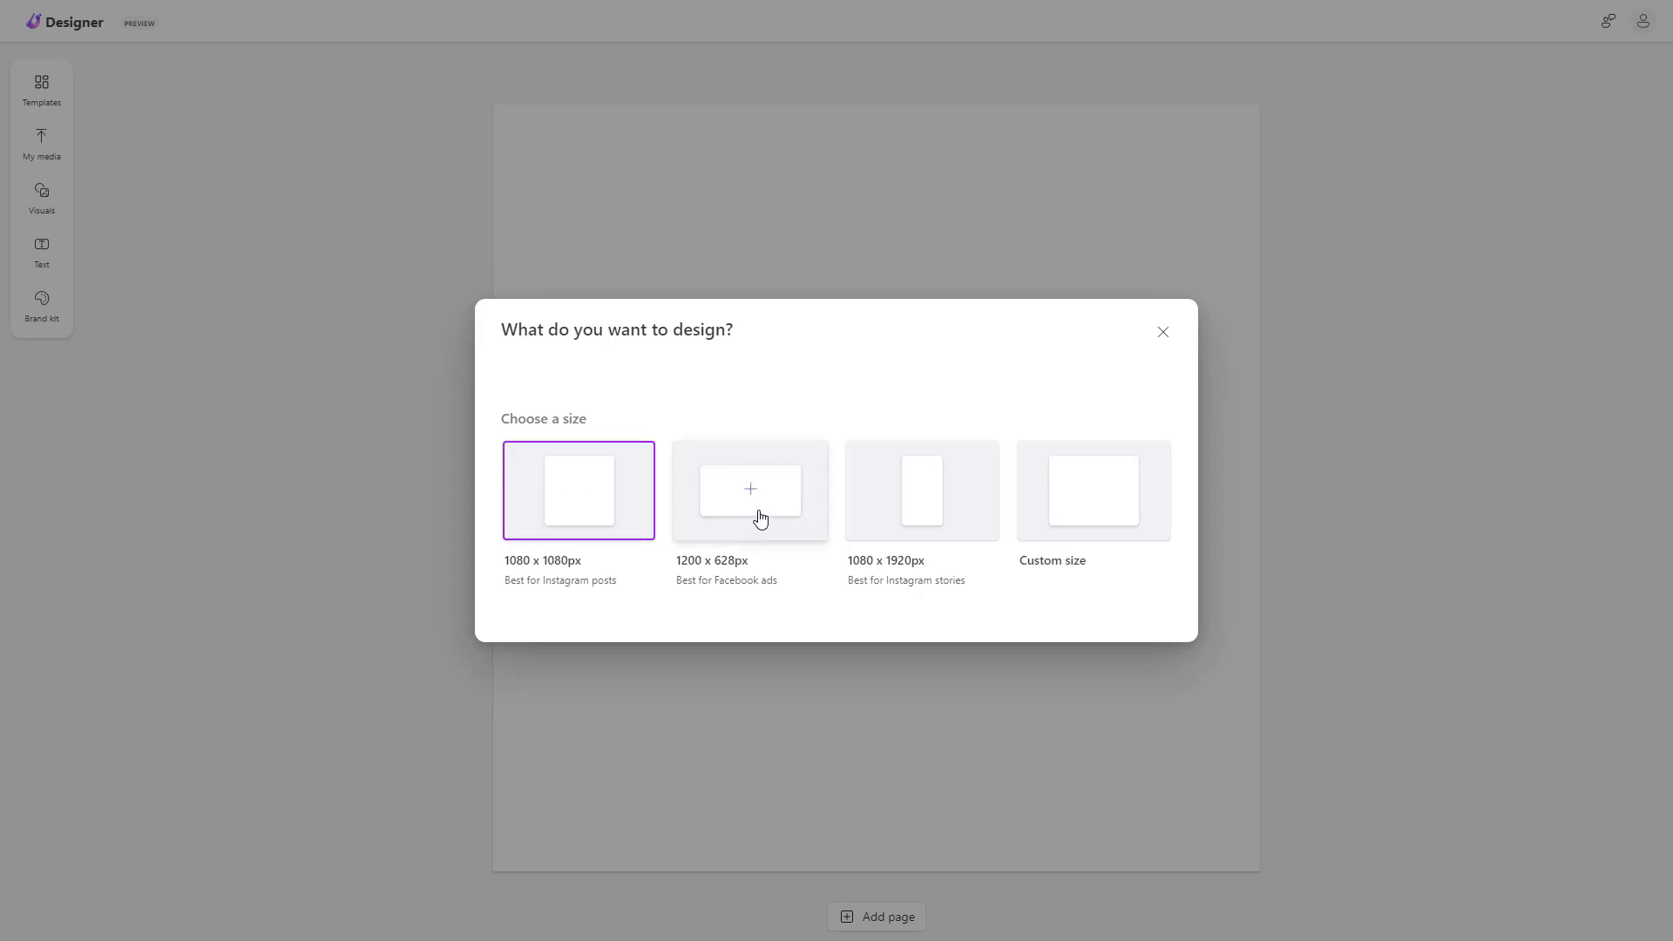
{"action": "left_click", "coordinate": [1096, 494]}
Replace the 1080 px width with 1000 and move on to the height field
{"action": "left_click_drag", "start_coordinate": [759, 586], "coordinate": [556, 574]}
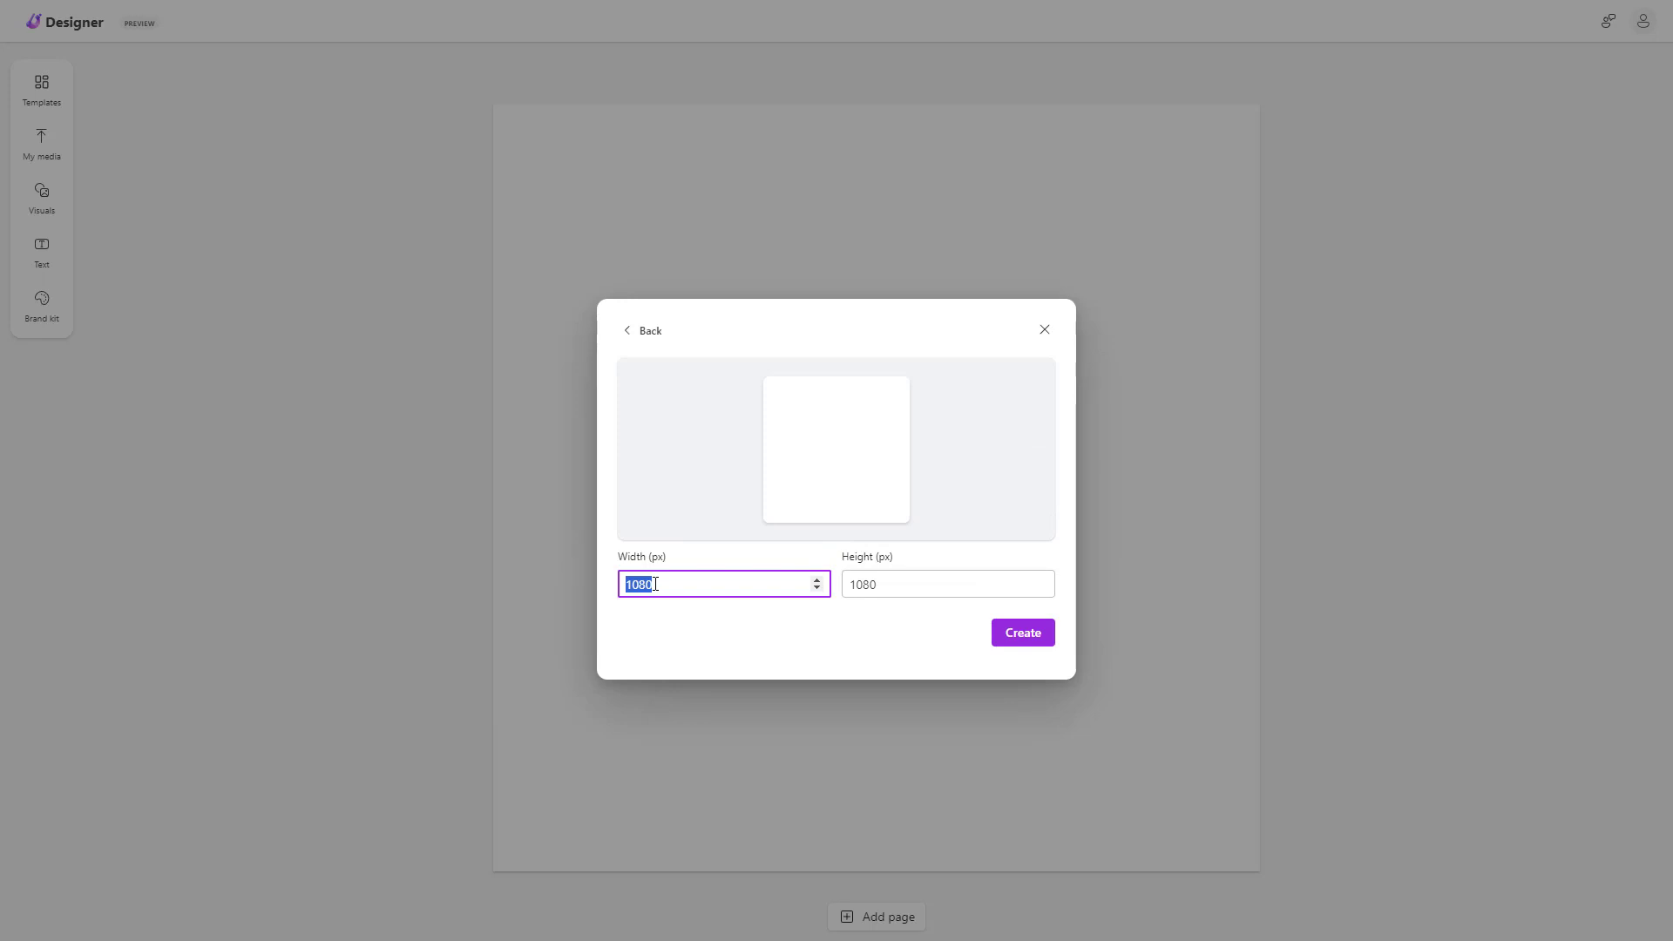
{"action": "type", "text": "1000"}
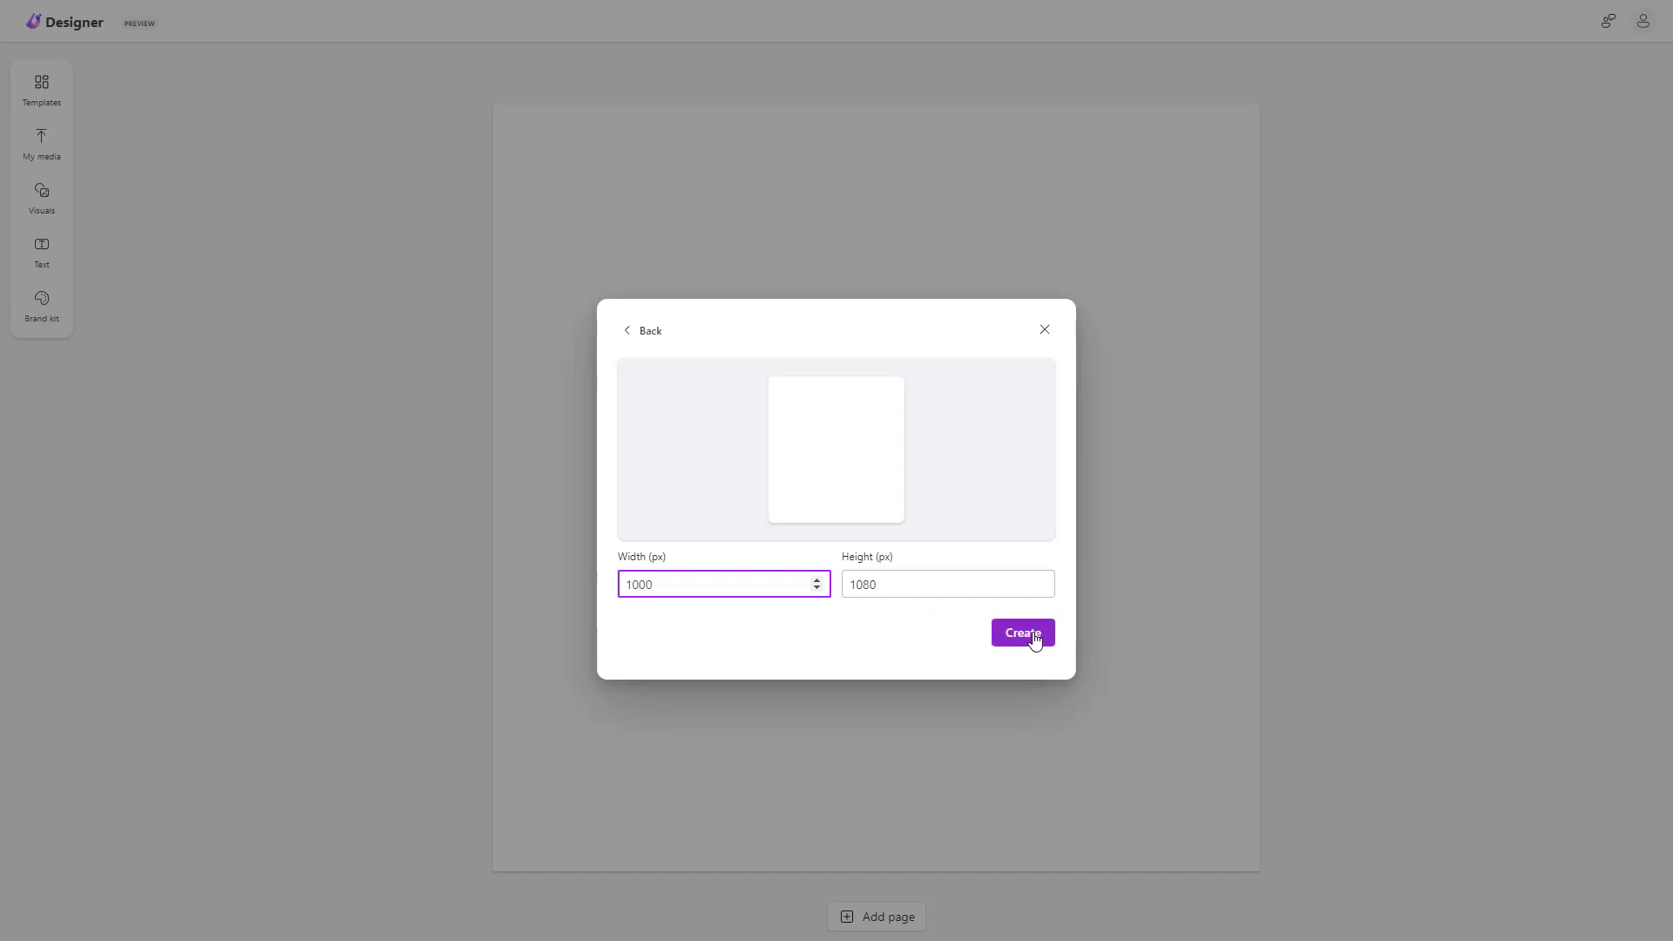
{"action": "key", "text": "Tab"}
{"action": "type", "text": "100"}
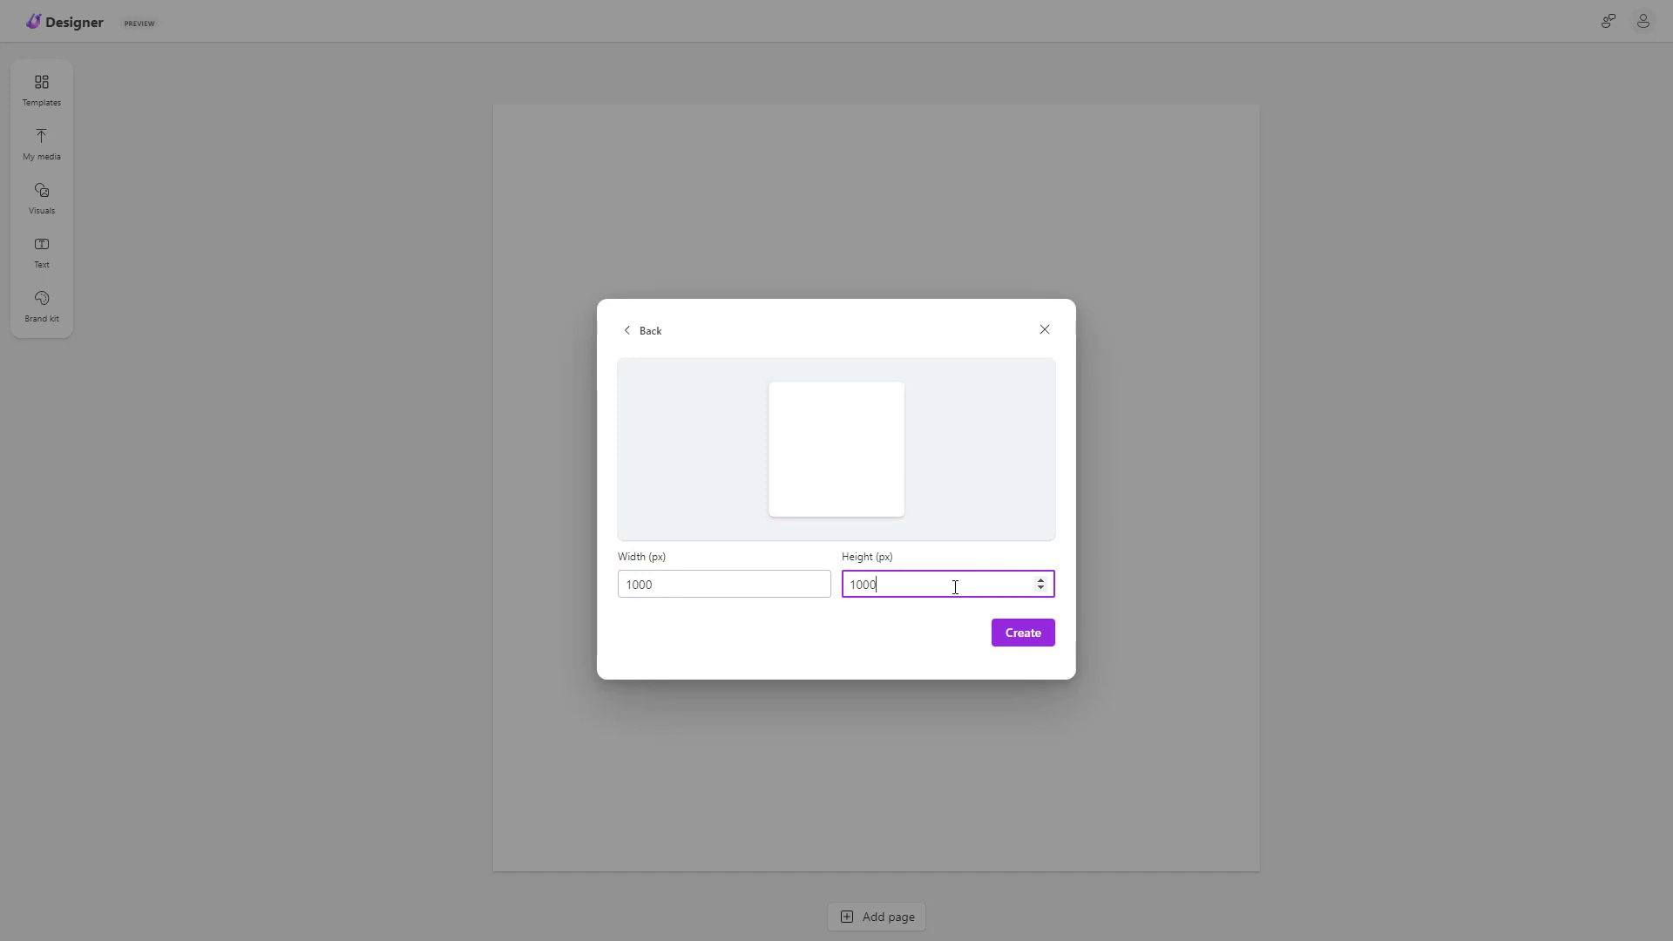
Create the 1000 × 1000 px blank canvas and close the drag-and-drop tip
{"action": "left_click", "coordinate": [1030, 642]}
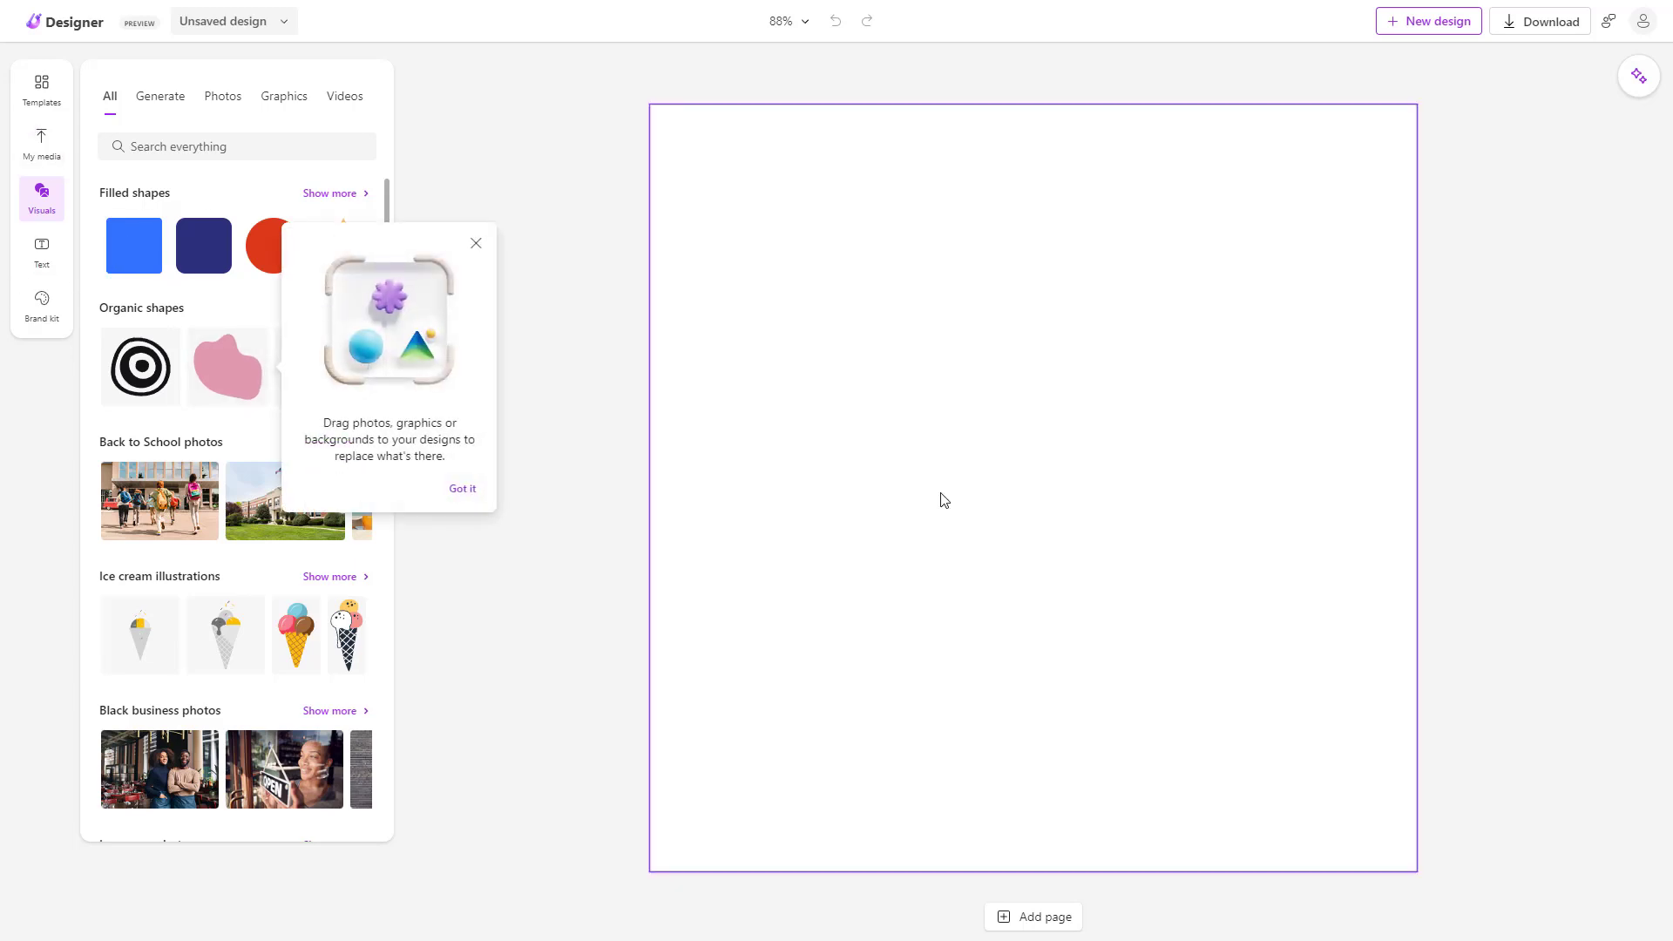
{"action": "left_click", "coordinate": [477, 243]}
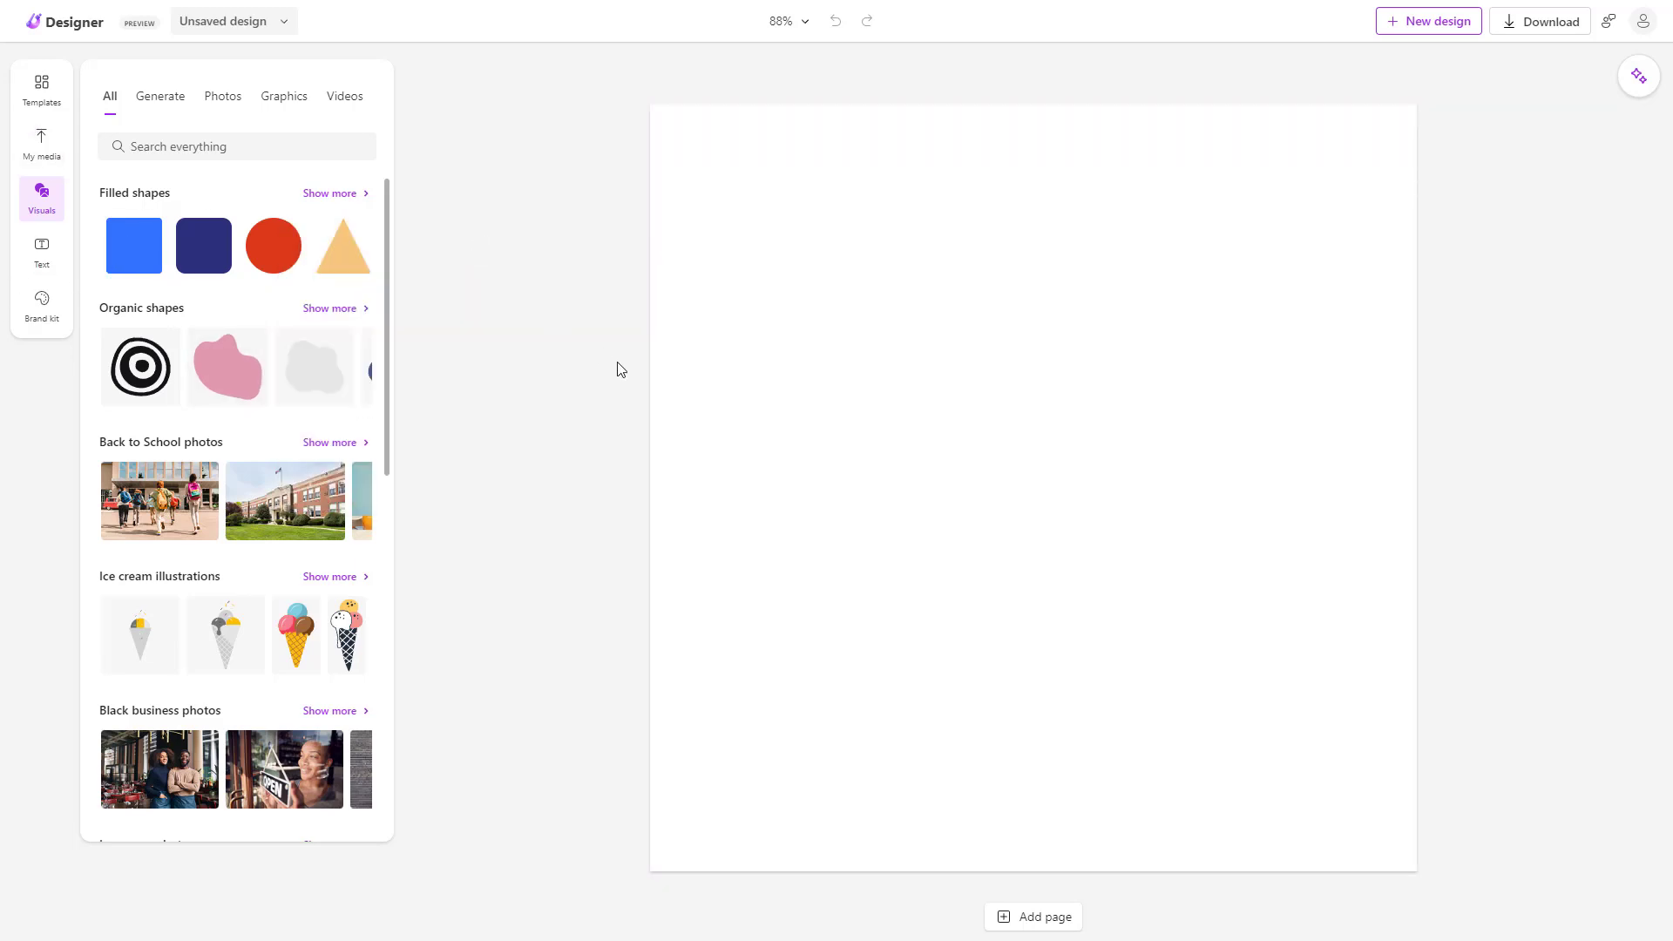